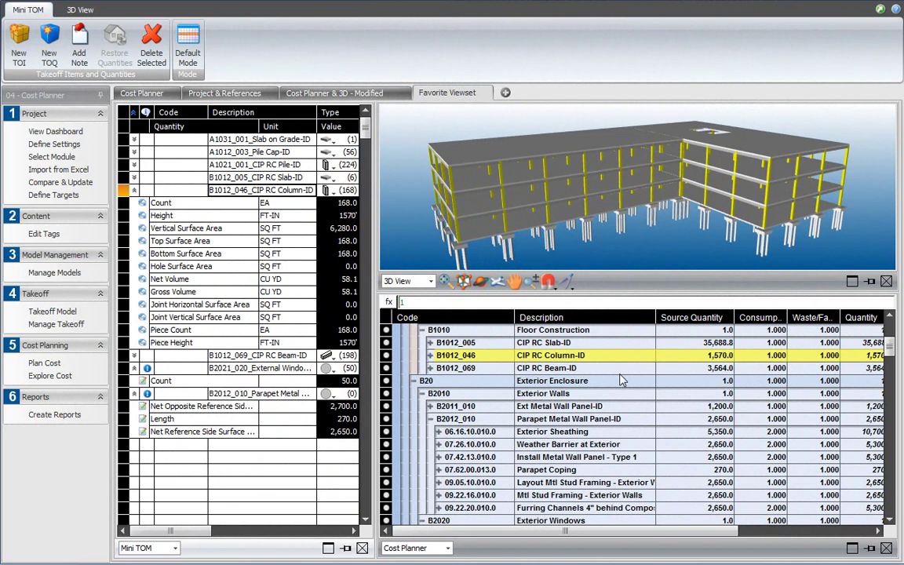
Step: Highlight the Slab and Column takeoffs, then trace the External Windows Count quantity to Cost Planner
{"action": "left_click", "coordinate": [224, 176]}
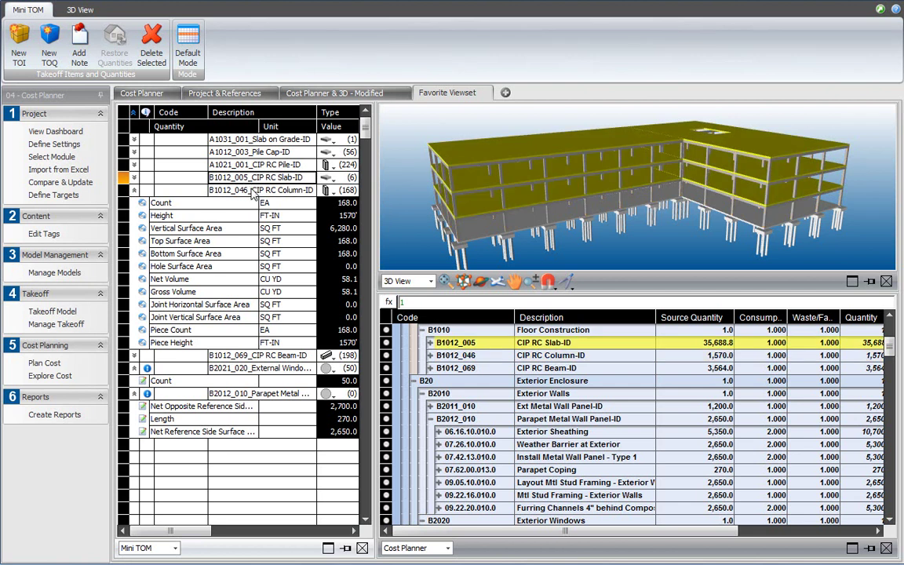
{"action": "left_click", "coordinate": [252, 192]}
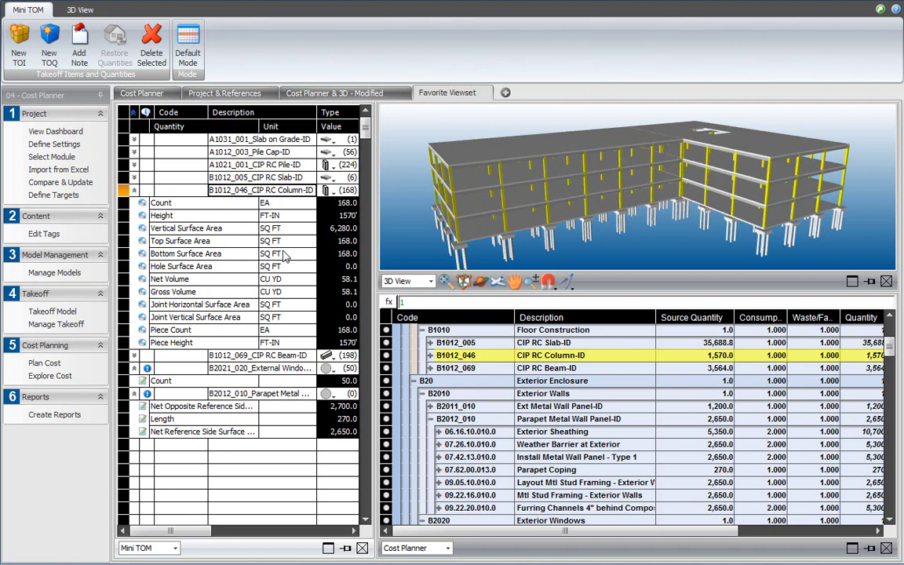
{"action": "left_click", "coordinate": [244, 368]}
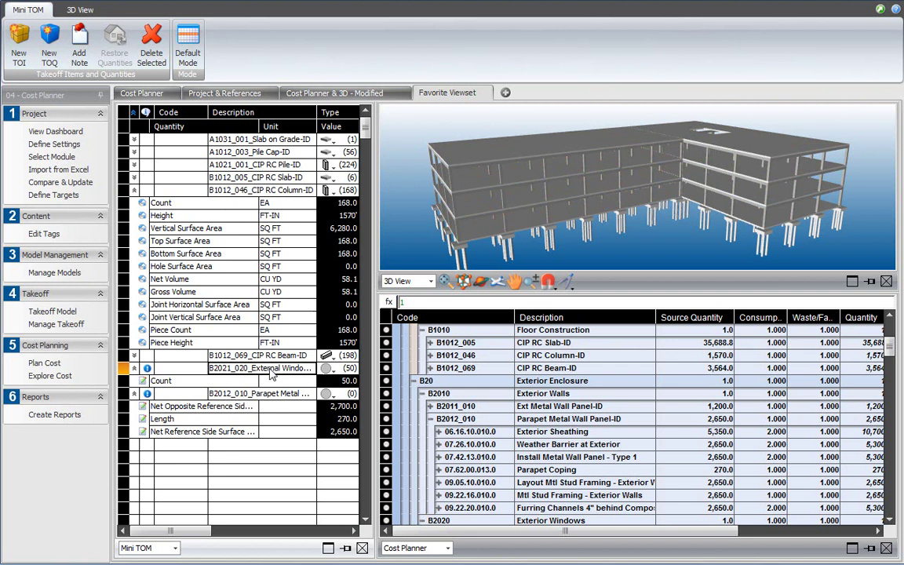
{"action": "scroll", "coordinate": [800, 318], "scroll_direction": "down", "scroll_amount": 2}
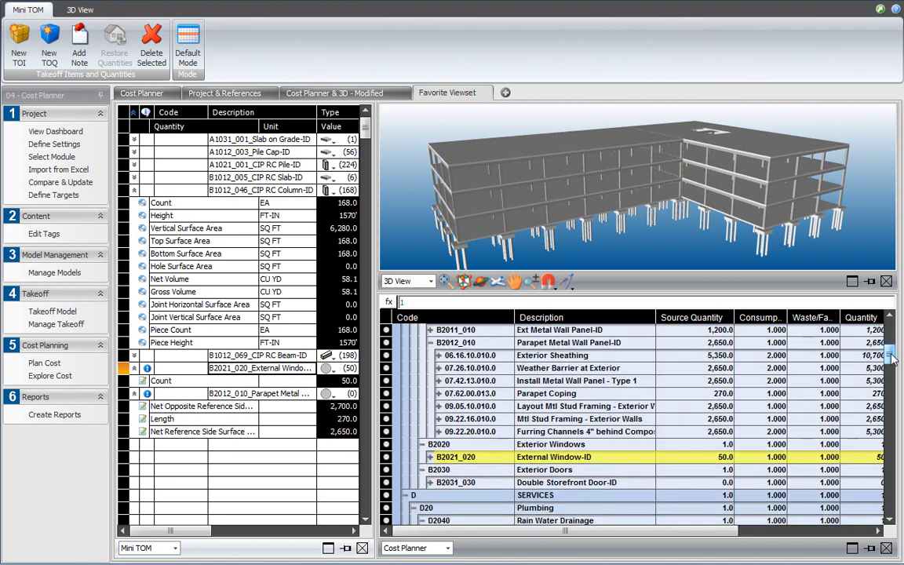
{"action": "left_click", "coordinate": [177, 383]}
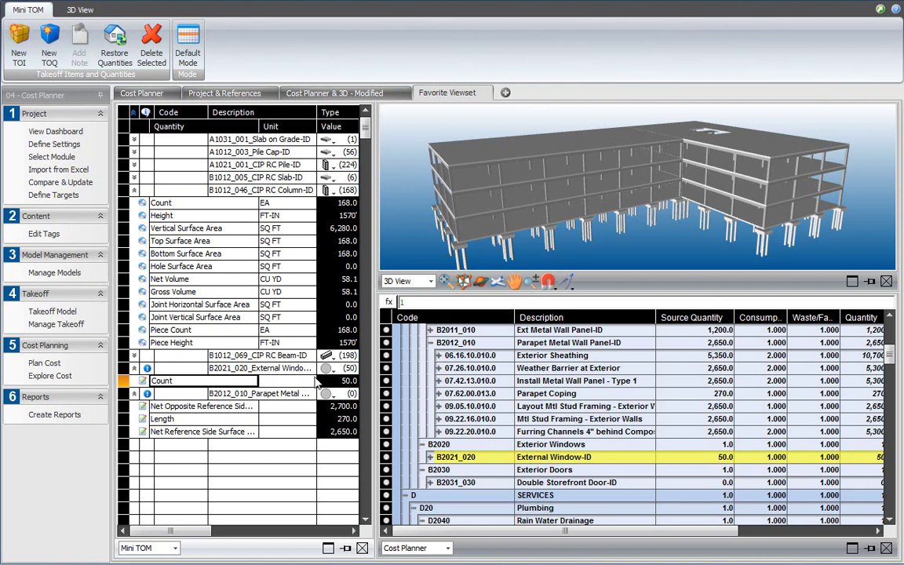
Step: Trace Net Reference Side Surface to its estimate lines and select the Ext Metal Wall Panel-ID source quantity
{"action": "left_click", "coordinate": [178, 433]}
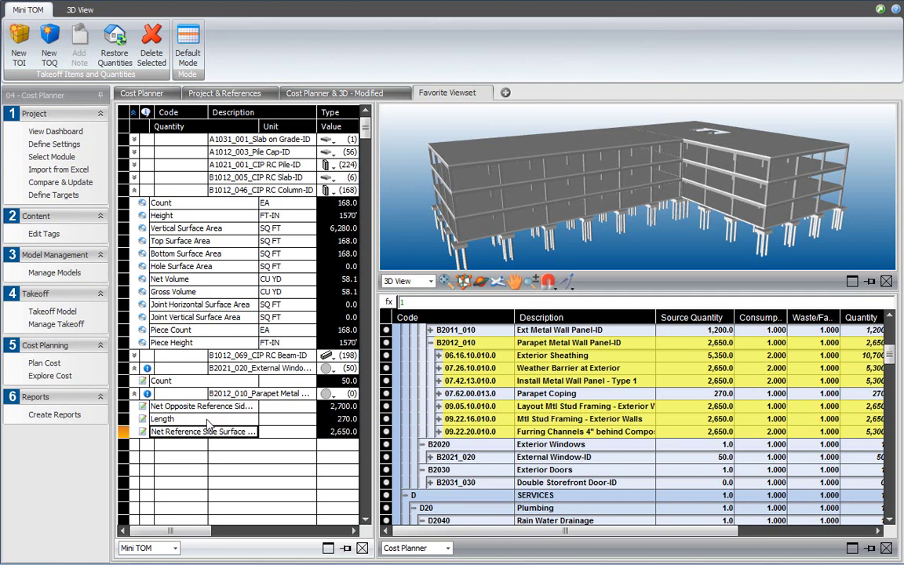
{"action": "left_click", "coordinate": [284, 445]}
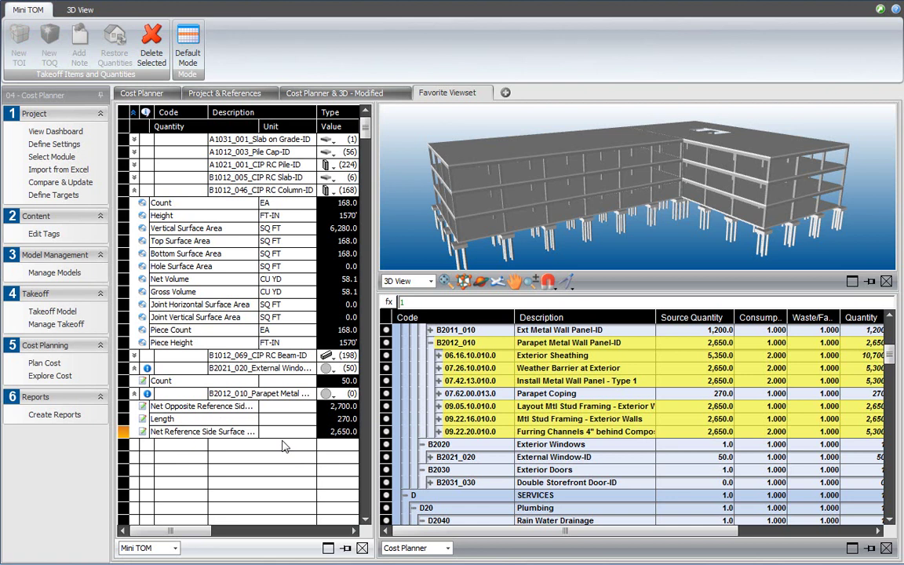
{"action": "scroll", "coordinate": [893, 360], "scroll_direction": "up", "scroll_amount": 1}
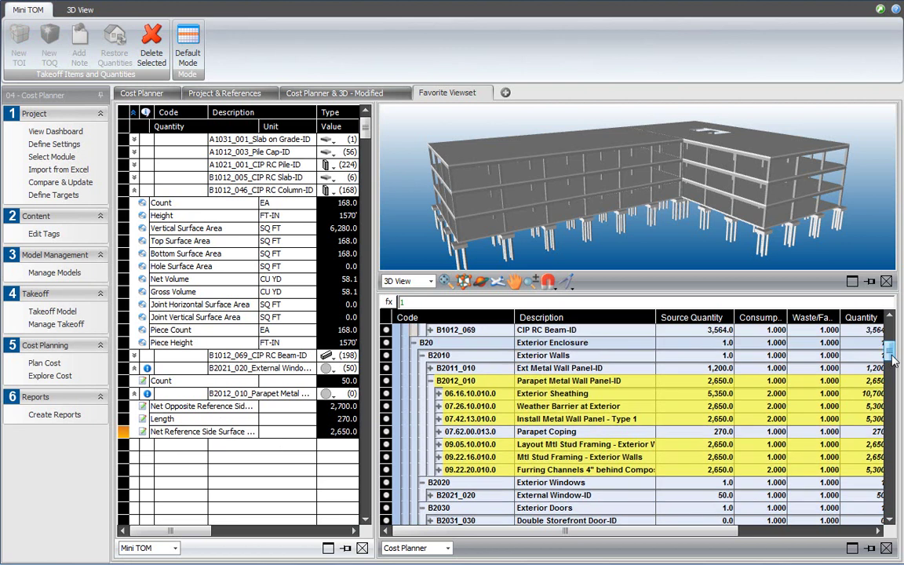
{"action": "scroll", "coordinate": [893, 359], "scroll_direction": "up", "scroll_amount": 1}
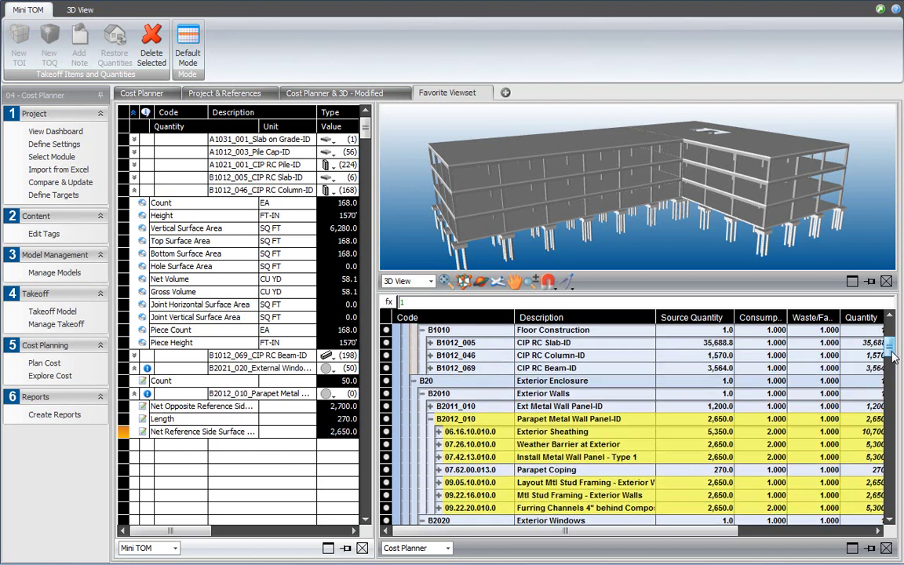
{"action": "left_click", "coordinate": [719, 407]}
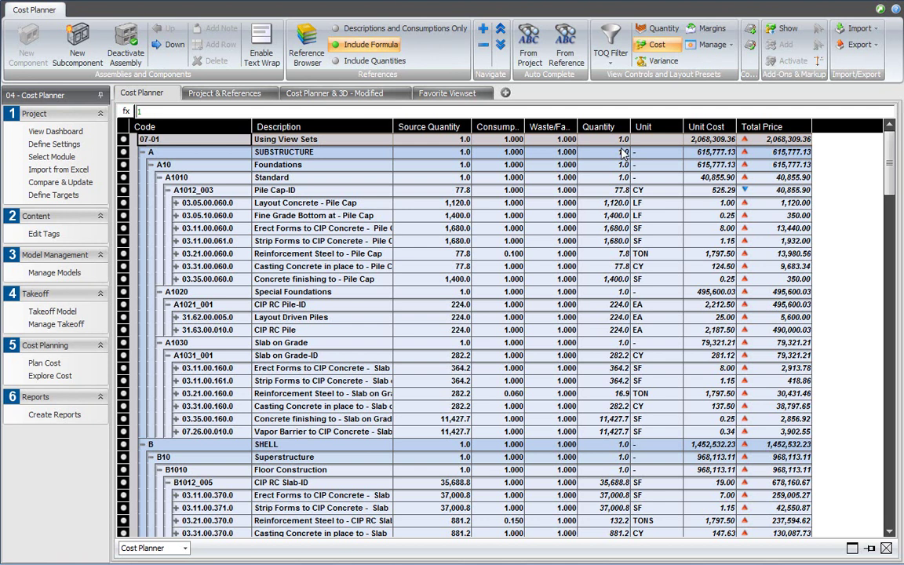
Step: Show the TOQ Filter options for the maximized Cost Planner, all four quantity types checked
{"action": "left_click", "coordinate": [619, 63]}
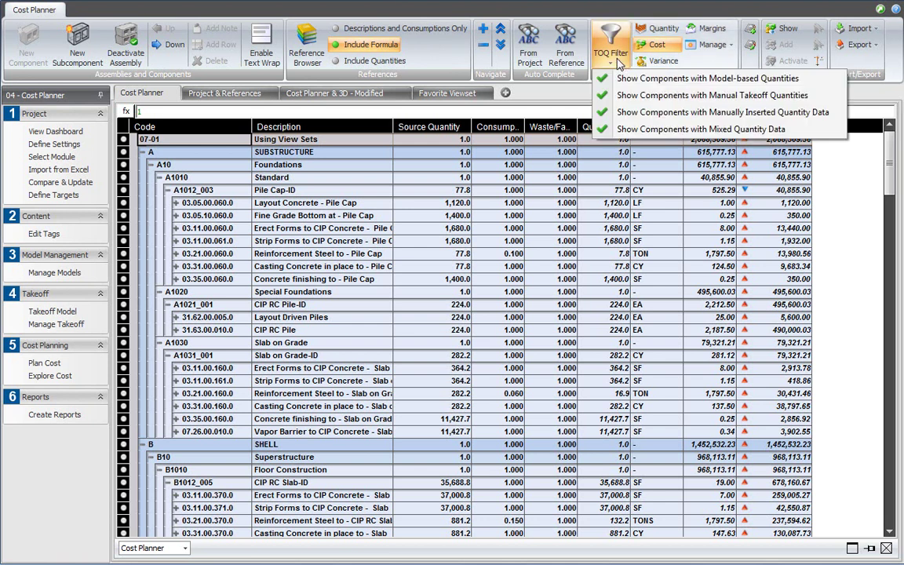
Step: Filter out components with model-based and manual takeoff quantities
{"action": "left_click", "coordinate": [663, 85]}
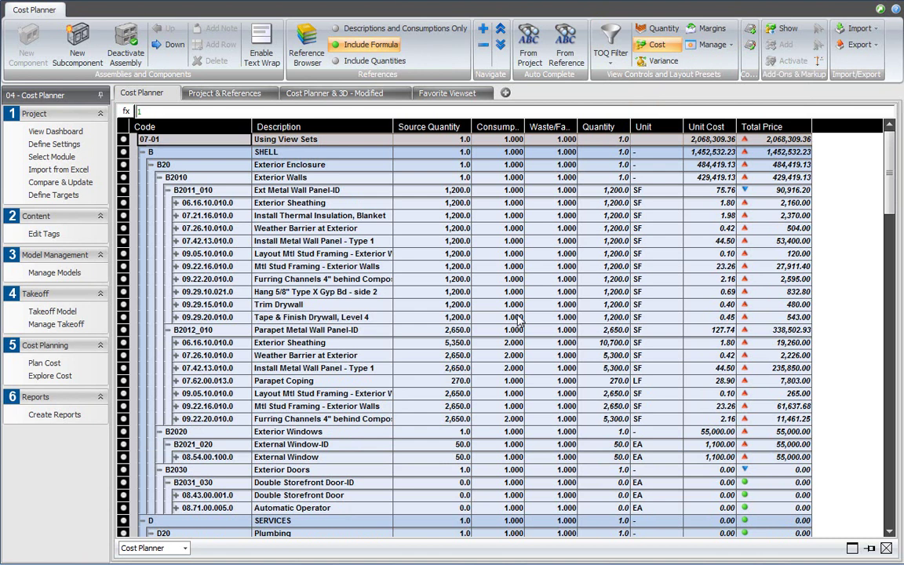
{"action": "left_click", "coordinate": [616, 61]}
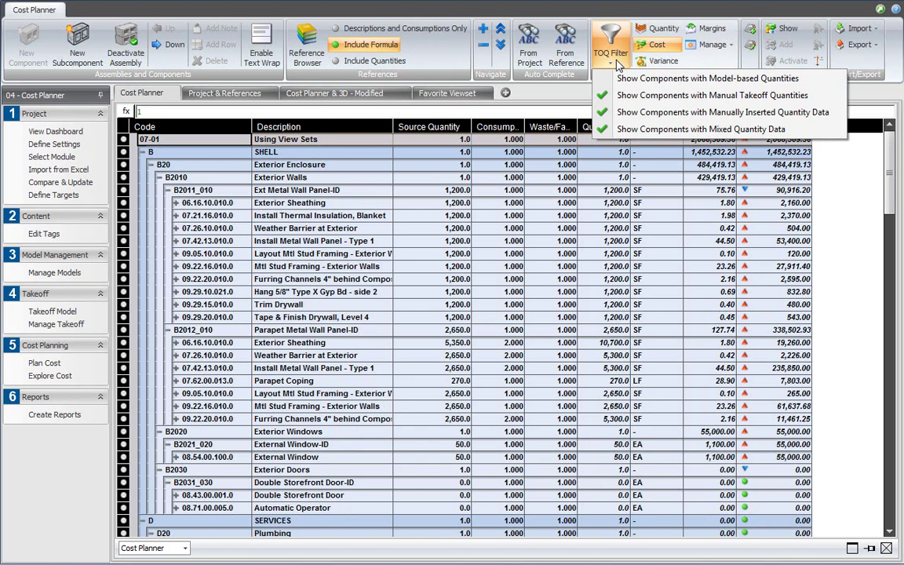
{"action": "left_click", "coordinate": [682, 96]}
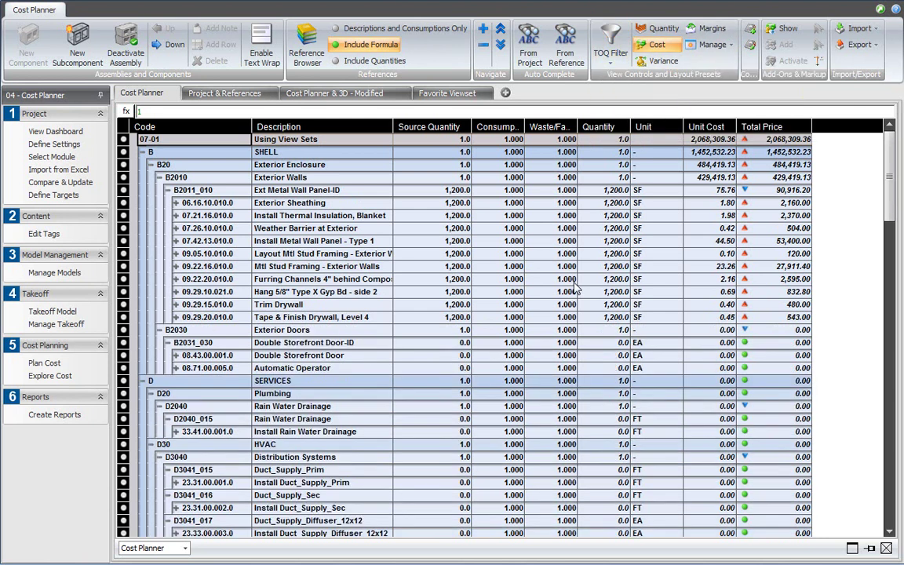
{"action": "left_click", "coordinate": [610, 60]}
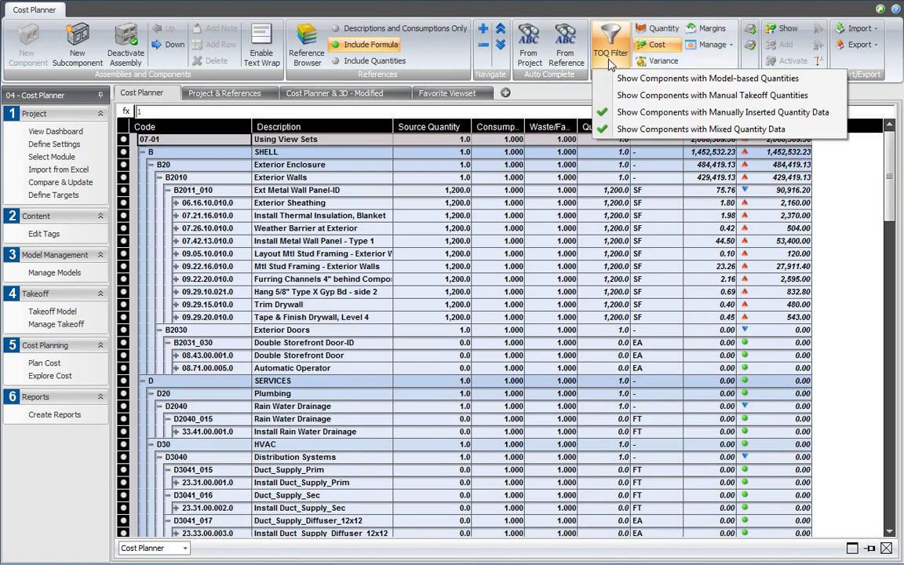
{"action": "left_click", "coordinate": [678, 129]}
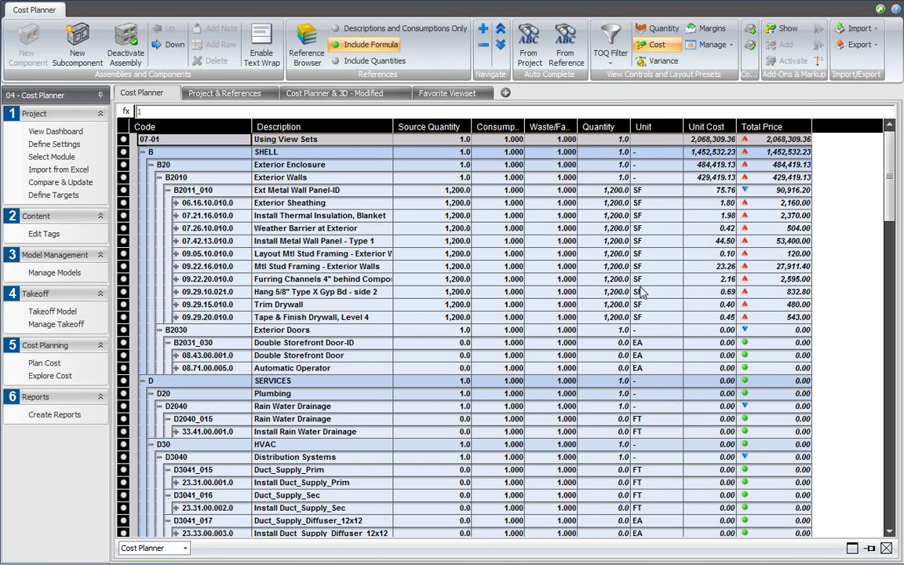
Step: Select the Ext Metal Wall Panel-ID quantity, then include model-based quantity components again
{"action": "left_click", "coordinate": [454, 228]}
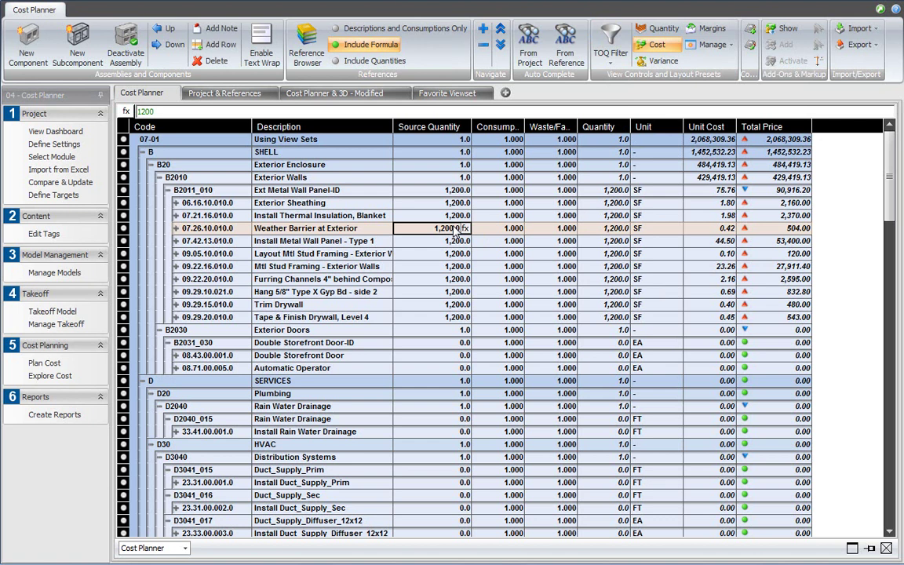
{"action": "key", "text": "Up"}
{"action": "key", "text": "Up"}
{"action": "key", "text": "Up"}
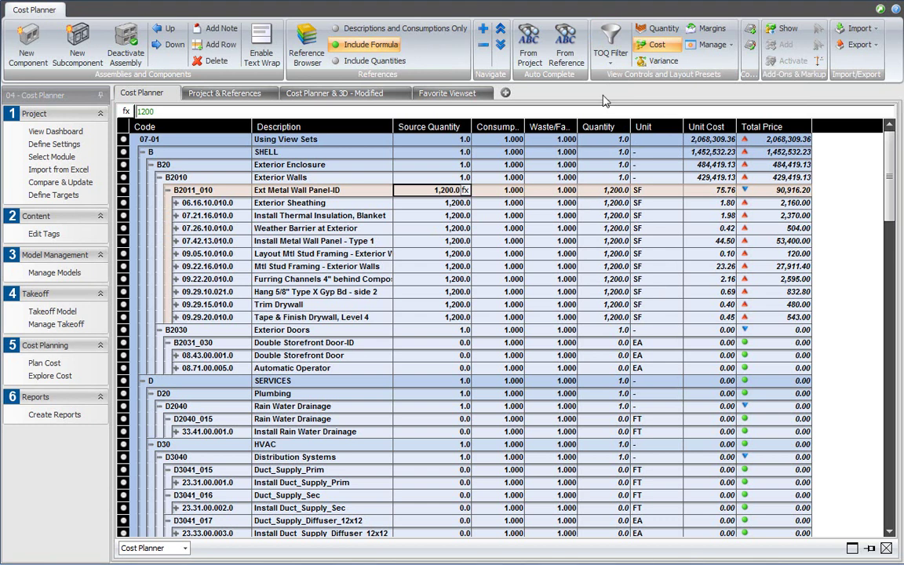
{"action": "left_click", "coordinate": [610, 43]}
{"action": "left_click", "coordinate": [623, 83]}
{"action": "left_click", "coordinate": [612, 53]}
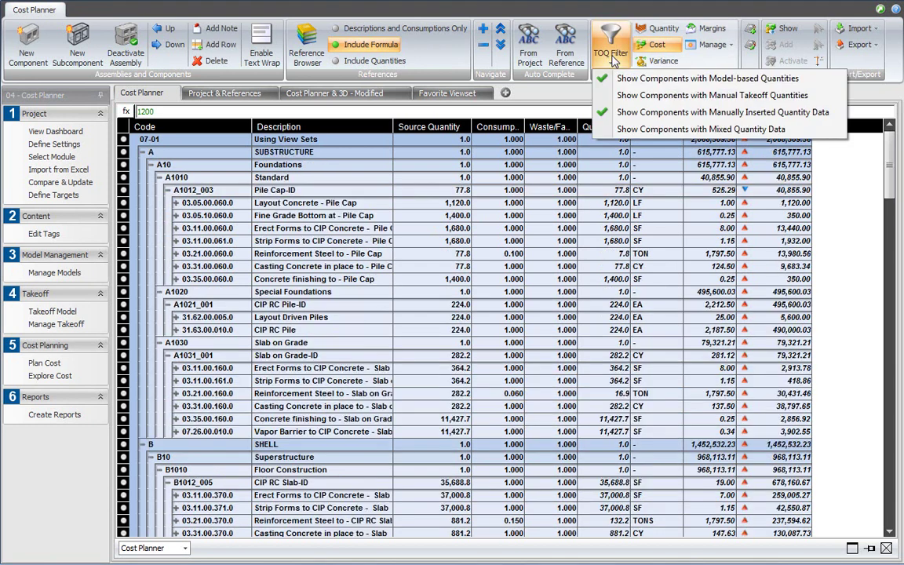
{"action": "left_click", "coordinate": [643, 91]}
{"action": "left_click", "coordinate": [617, 62]}
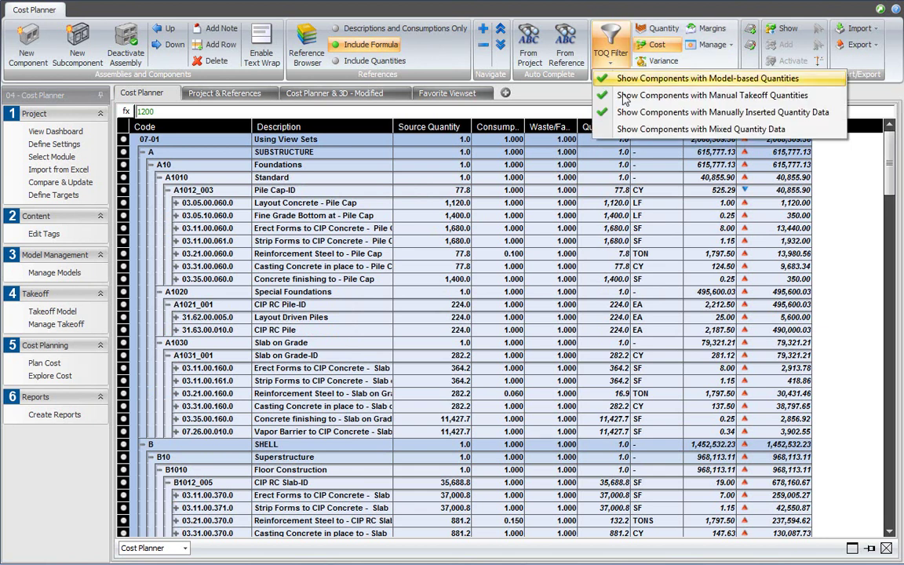
{"action": "left_click", "coordinate": [627, 128]}
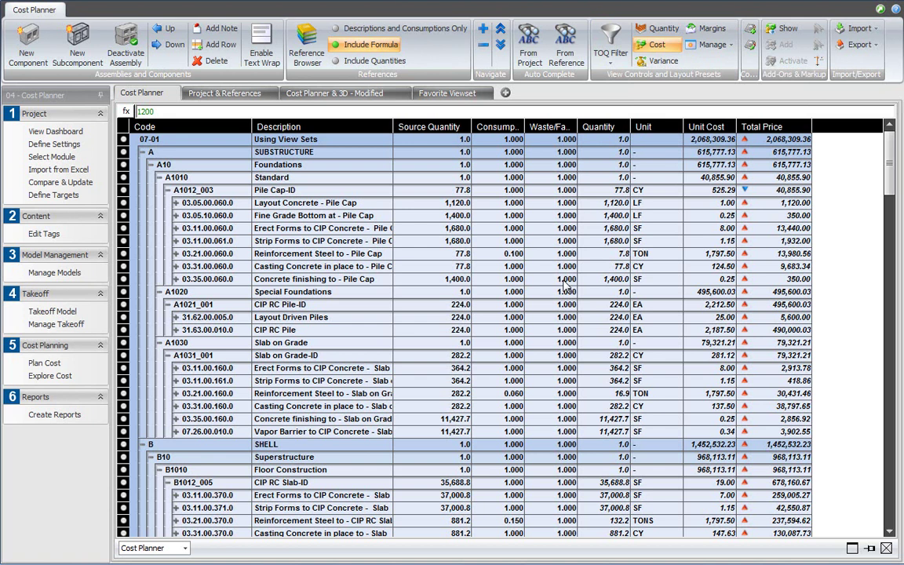
Step: Apply the Quantity column layout and widen the Status column
{"action": "left_click", "coordinate": [662, 29]}
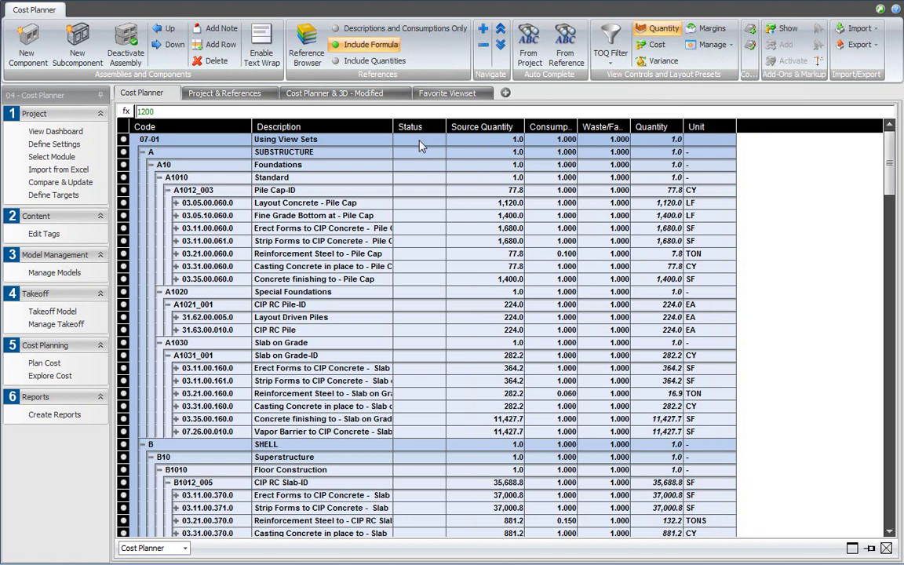
{"action": "left_click_drag", "start_coordinate": [447, 126], "coordinate": [473, 124]}
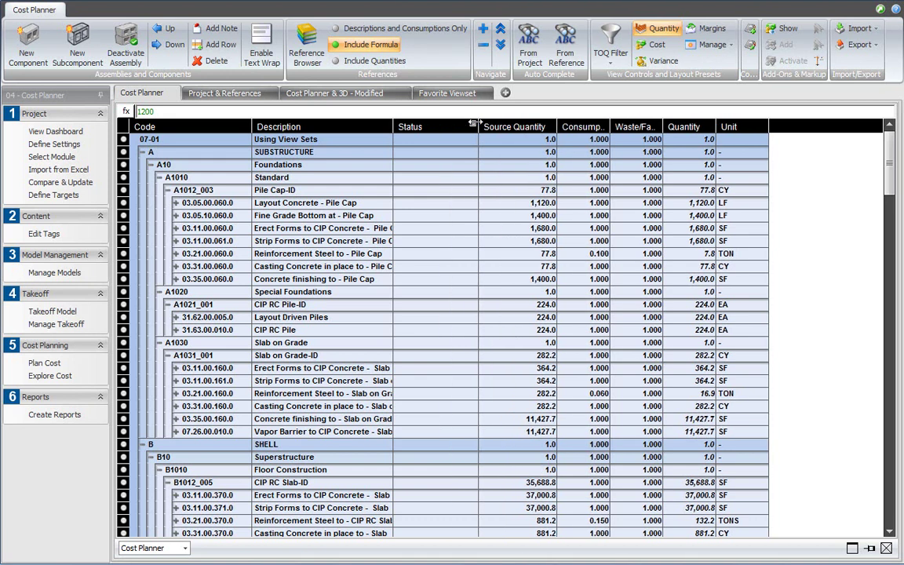
Step: Tag Layout Concrete - Pile Cap as Bid and the strip forms line as LaborAndMaterials
{"action": "left_click", "coordinate": [443, 204]}
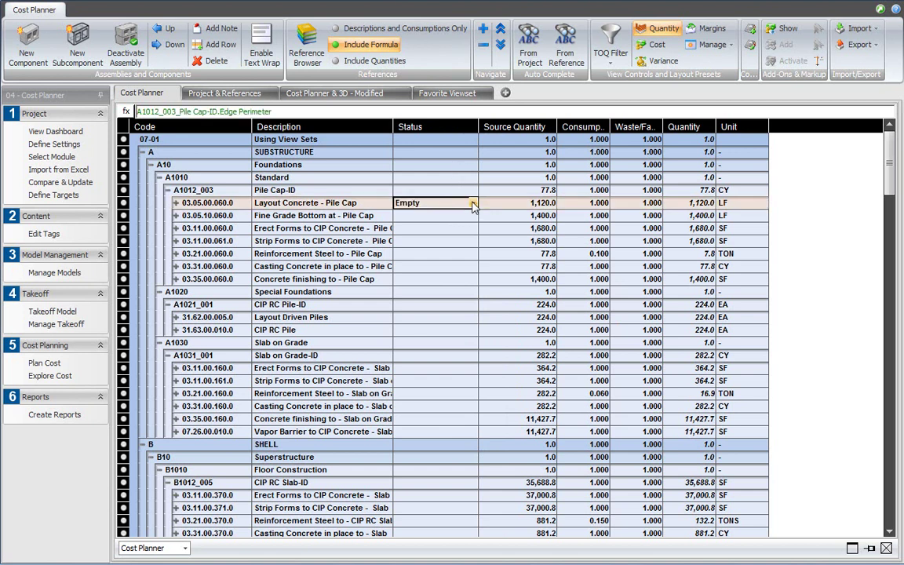
{"action": "left_click", "coordinate": [473, 204]}
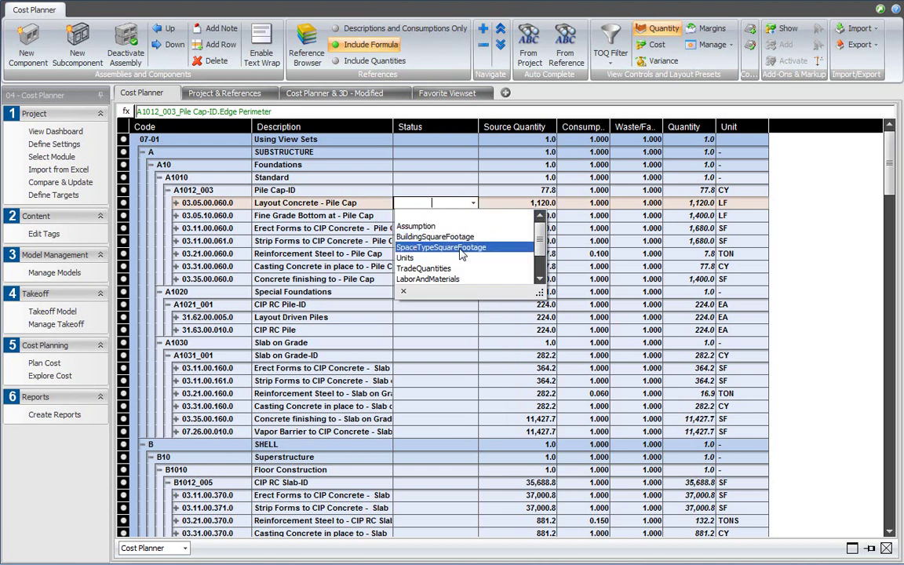
{"action": "scroll", "coordinate": [470, 250], "scroll_direction": "down", "scroll_amount": 1}
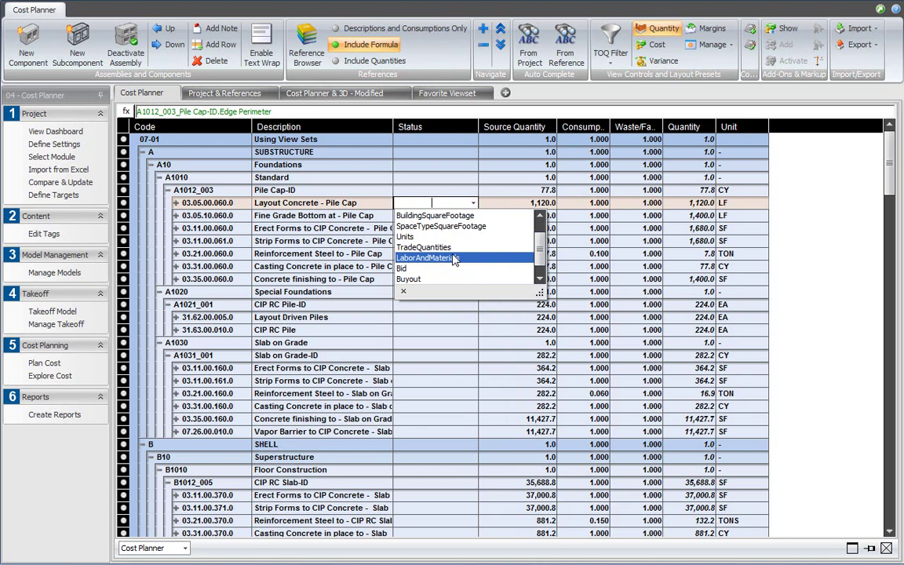
{"action": "left_click", "coordinate": [428, 267]}
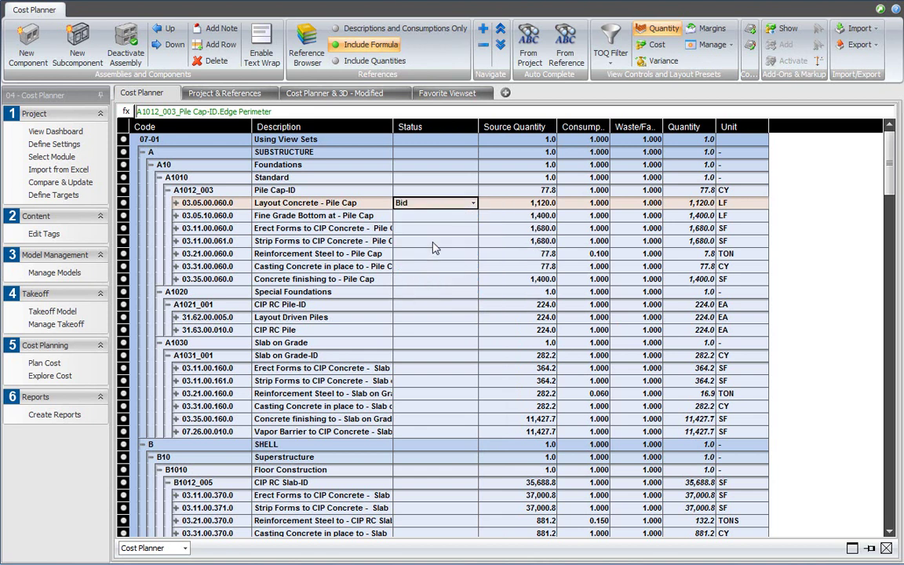
{"action": "left_click", "coordinate": [435, 242]}
{"action": "left_click", "coordinate": [474, 243]}
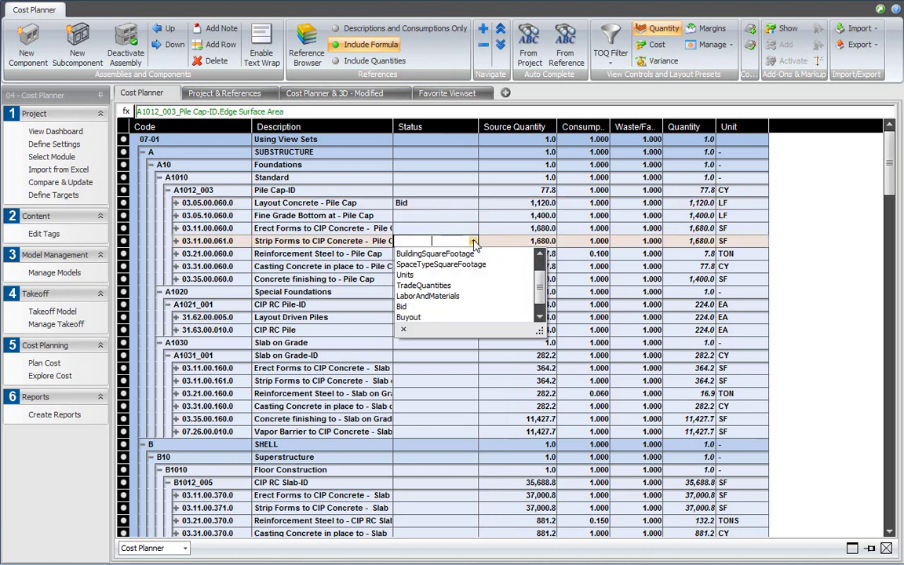
{"action": "left_click", "coordinate": [449, 296]}
Step: Tag Reinforcement Steel to - Pile Cap as Bid and show the Status column's filter choices
{"action": "left_click", "coordinate": [444, 256]}
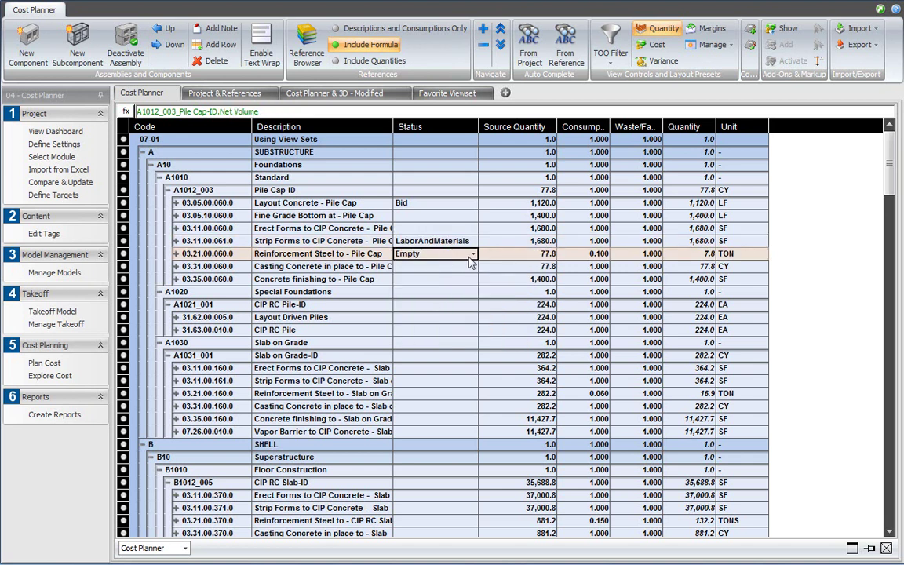
{"action": "left_click", "coordinate": [444, 256]}
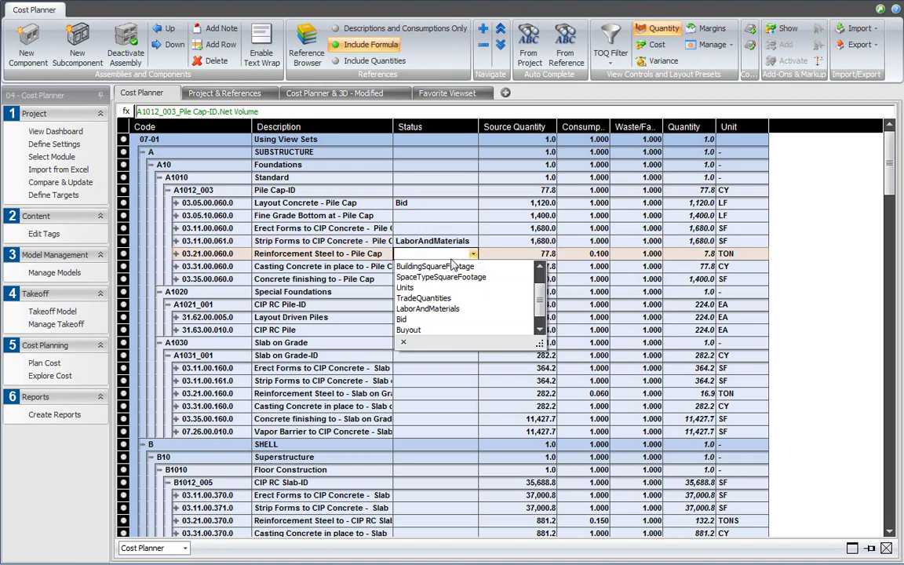
{"action": "left_click", "coordinate": [420, 319]}
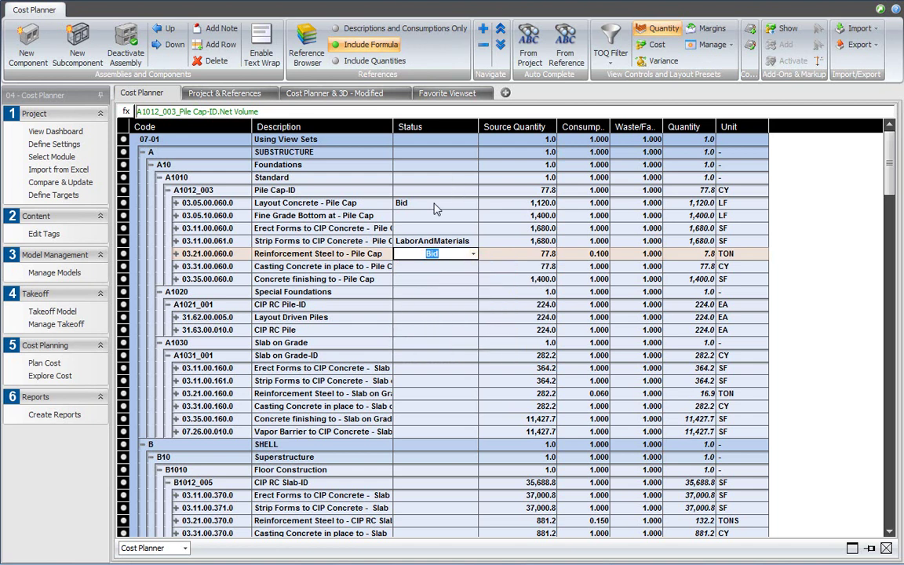
{"action": "left_click", "coordinate": [402, 202]}
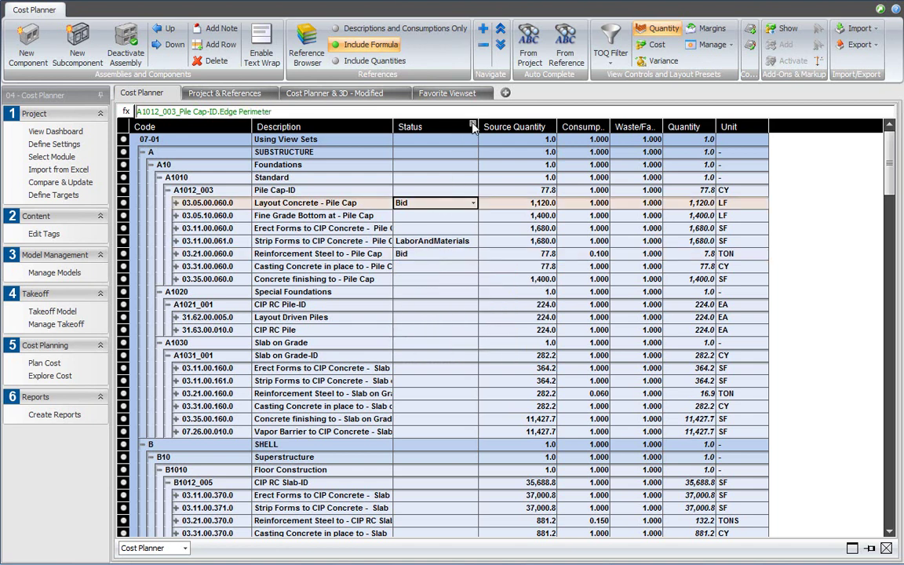
{"action": "left_click", "coordinate": [473, 126]}
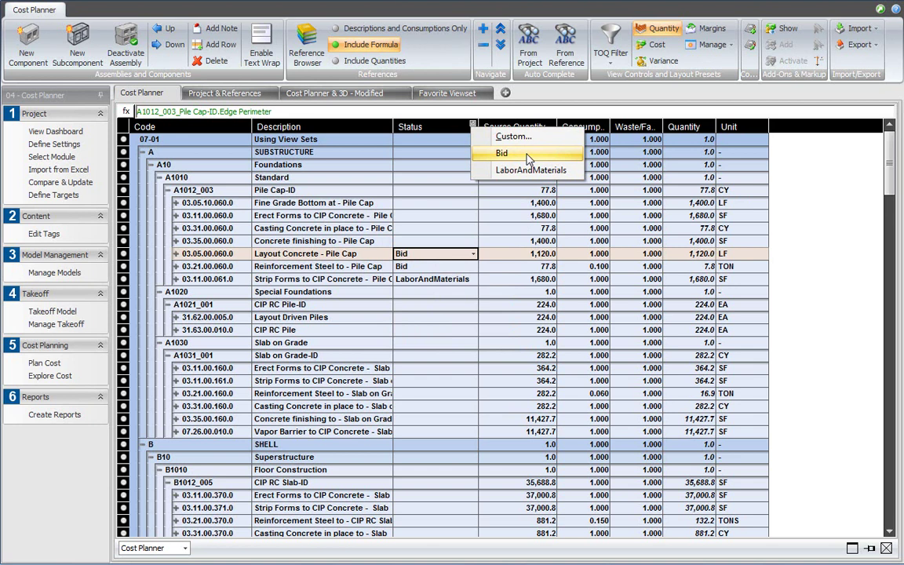